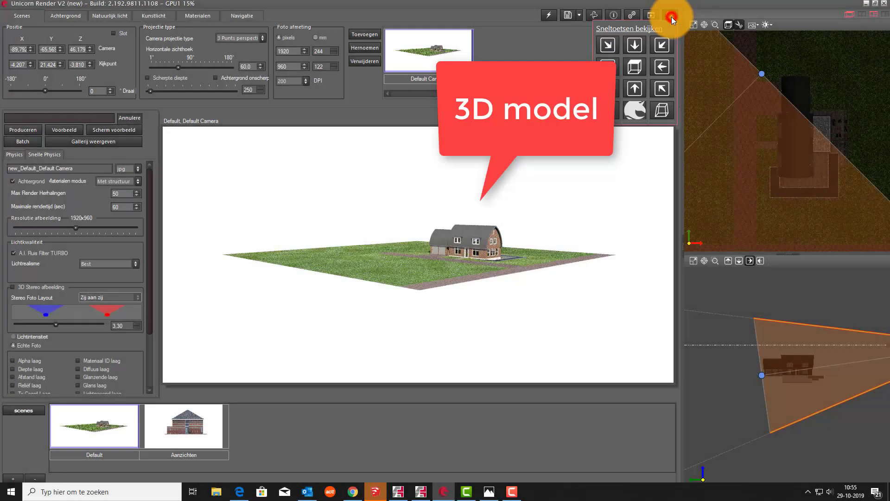
- Bring the camera down to ground level and aim it at the house centre for a corner view
left_click(634, 89)
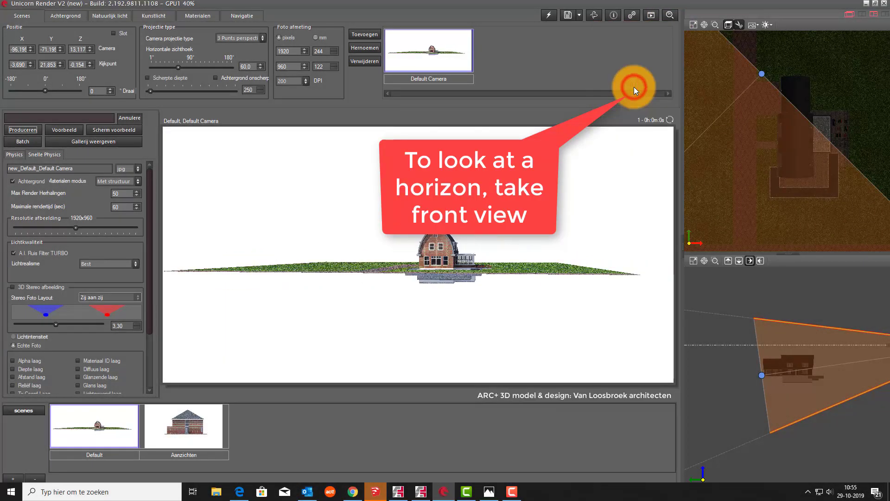
left_click(446, 254)
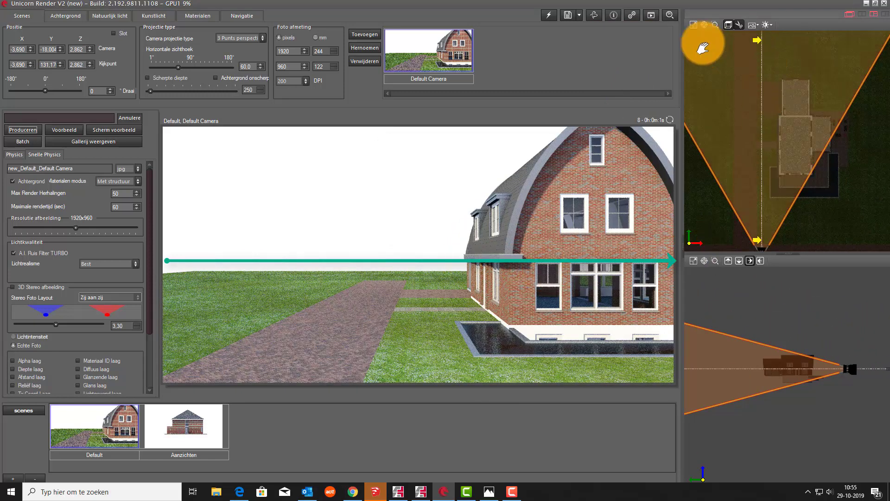
left_click(694, 25)
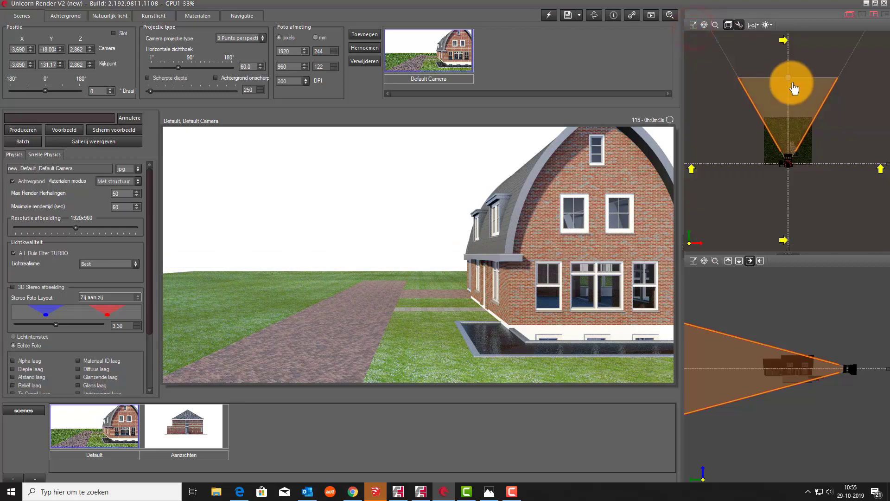
mouse_move(786, 82)
left_mouse_down()
mouse_move(788, 169)
mouse_move(807, 169)
left_mouse_up()
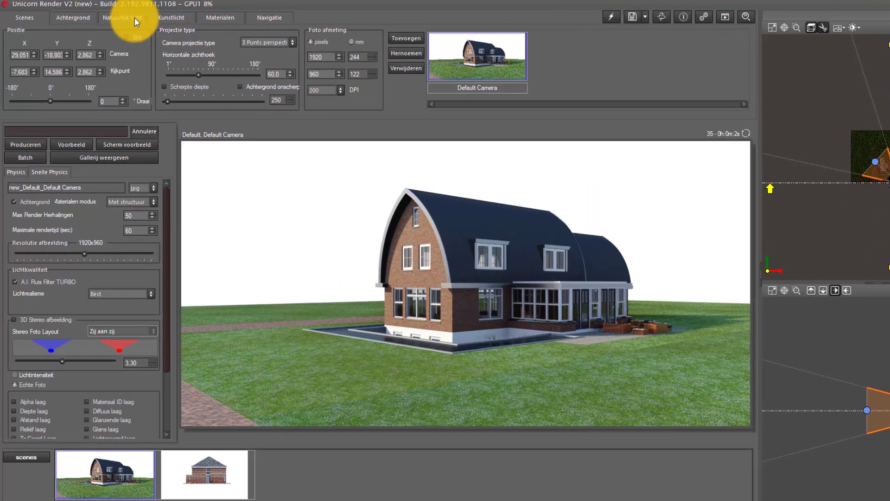
- Switch natural lighting from sun to HDRI and use that HDRI as the render background
left_click(122, 18)
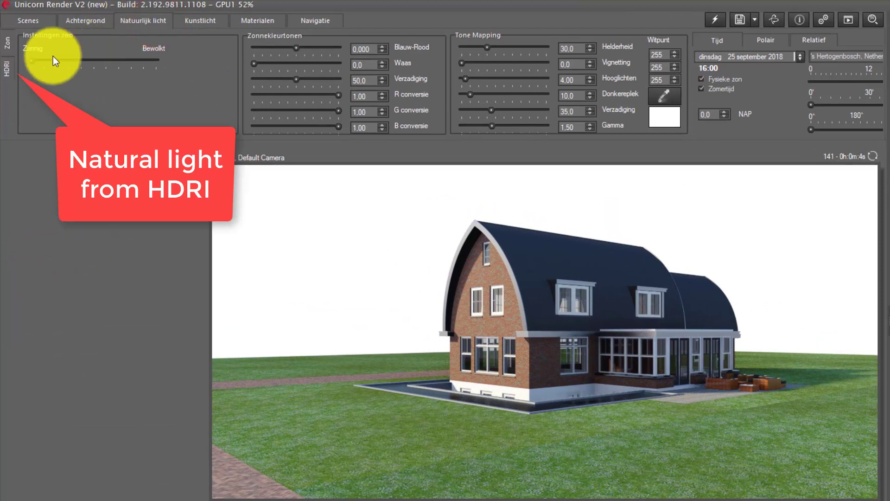
left_click(9, 82)
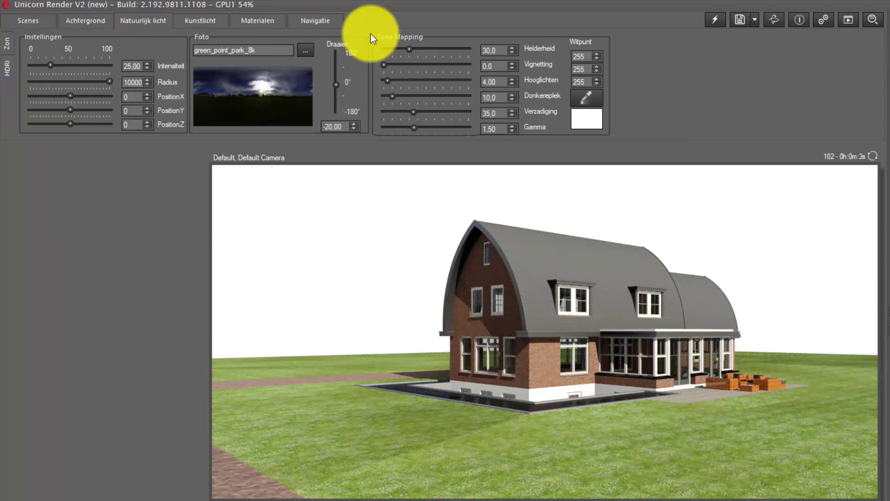
left_click(100, 22)
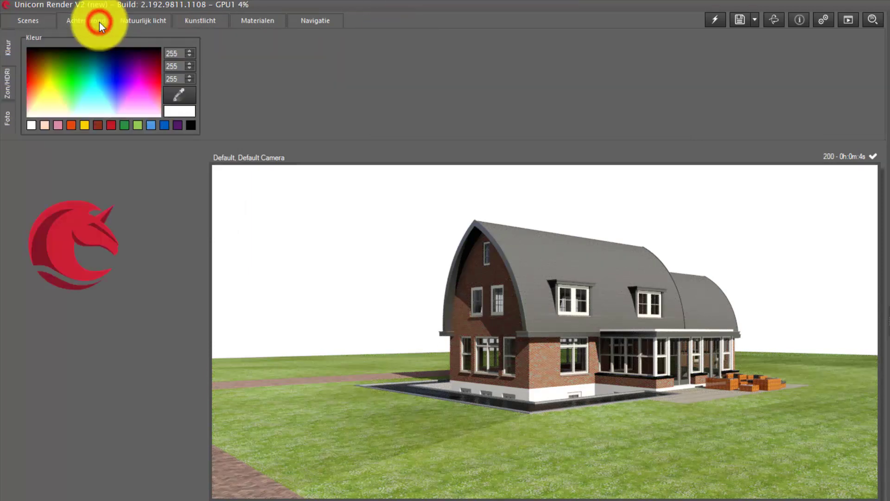
left_click(9, 90)
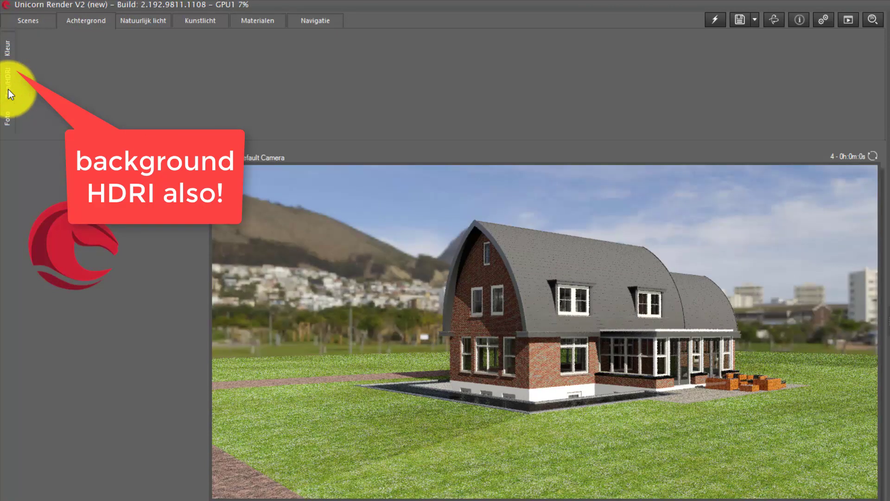
- Rotate the HDRI to about -51° so city buildings sit behind the house
left_click(135, 18)
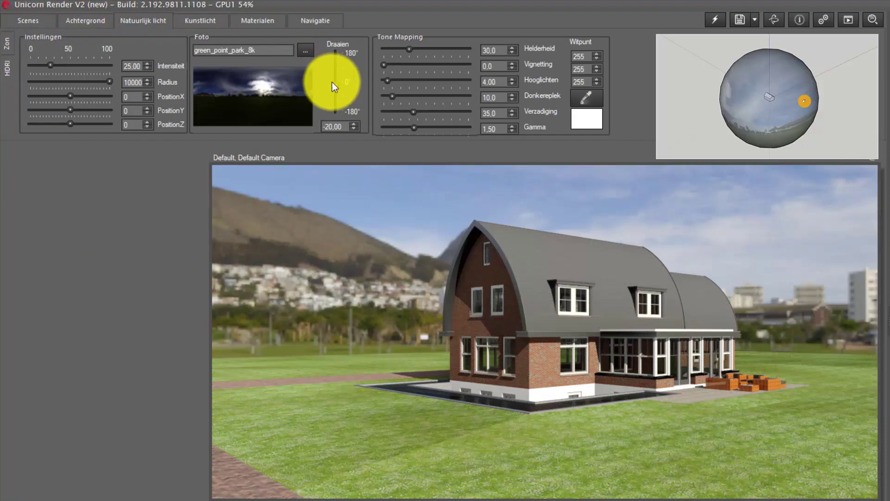
mouse_move(336, 84)
left_mouse_down()
mouse_move(337, 76)
mouse_move(329, 125)
mouse_move(340, 64)
mouse_move(336, 88)
left_mouse_up()
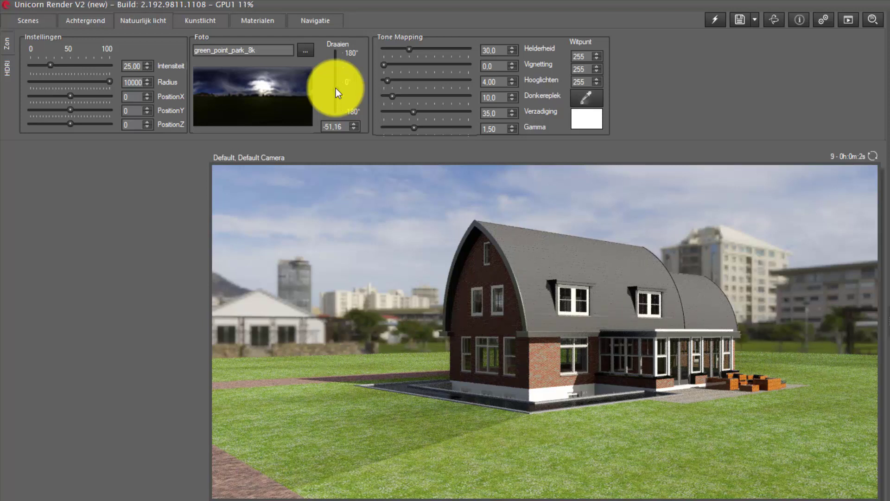
- Reduce the HDRI globe radius to 1000 m
left_click_drag(115, 85, 106, 84)
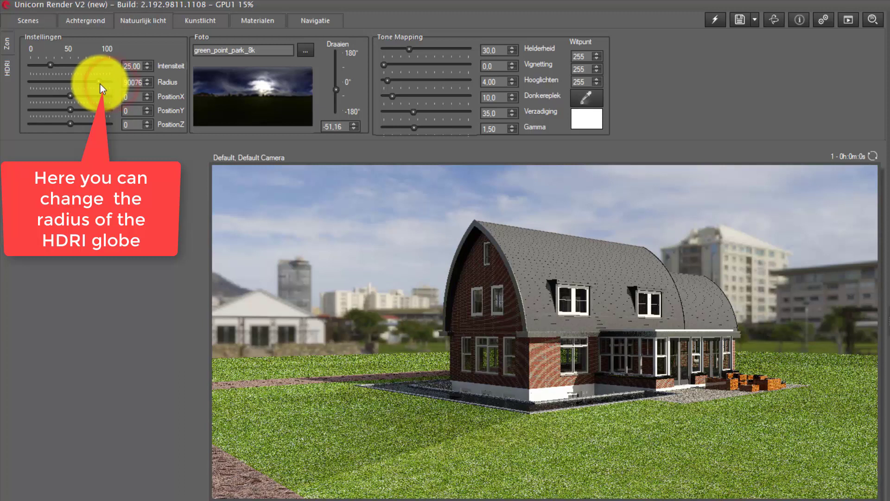
mouse_move(107, 84)
left_mouse_down()
mouse_move(22, 86)
mouse_move(40, 84)
left_mouse_up()
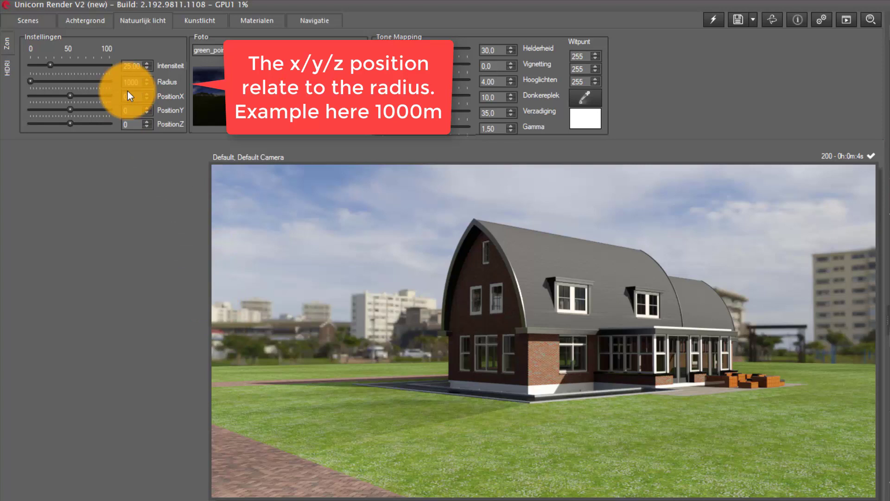
- Offset the HDRI globe position to X -120, Y 33 and Z 19
left_click(145, 125)
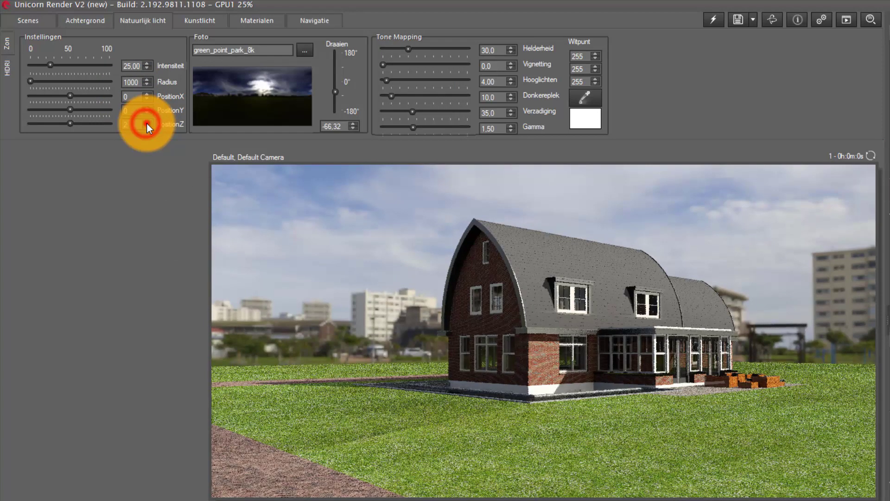
left_click(147, 123)
scroll(147, 123, "up", 5)
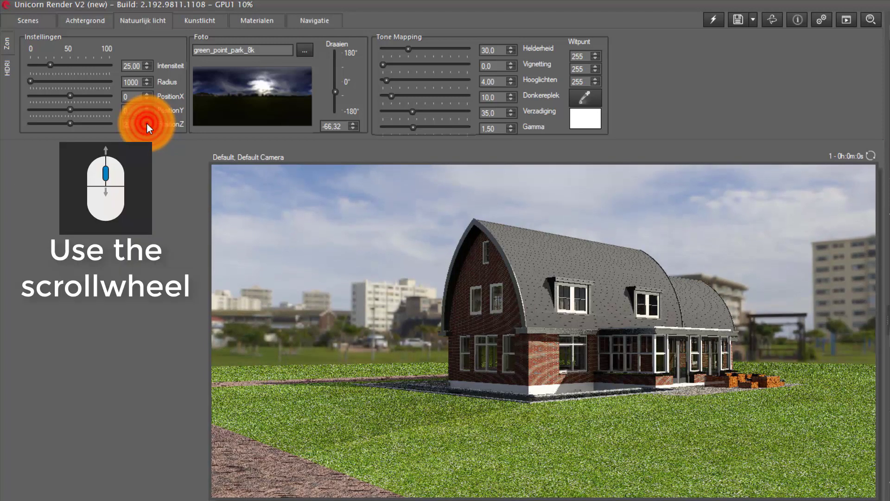
scroll(147, 123, "up", 5)
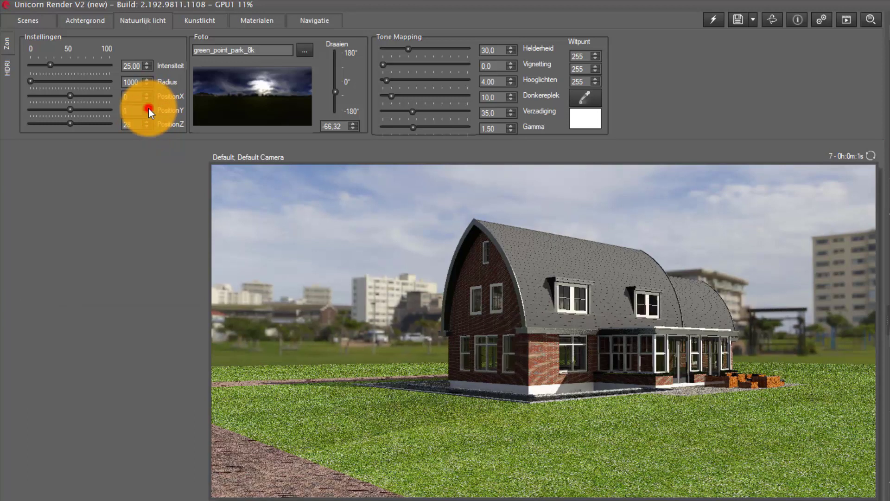
left_click(148, 108)
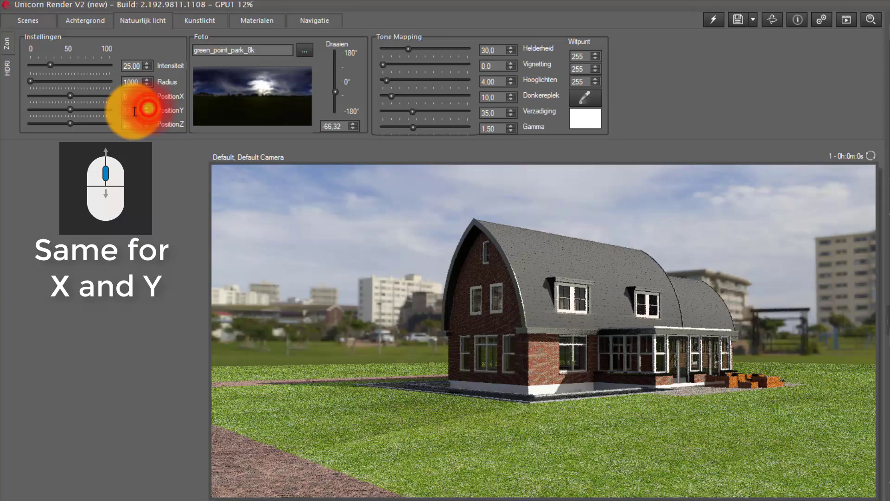
scroll(129, 111, "up", 2)
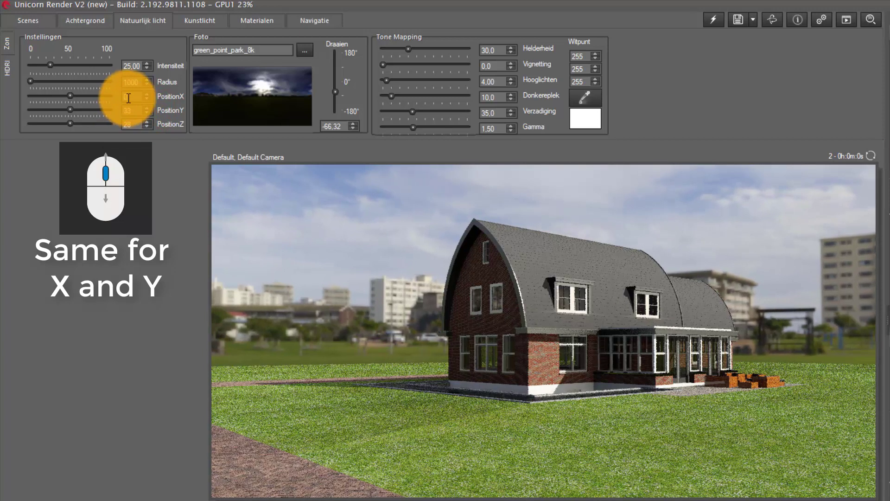
left_click(132, 95)
scroll(132, 95, "up", 3)
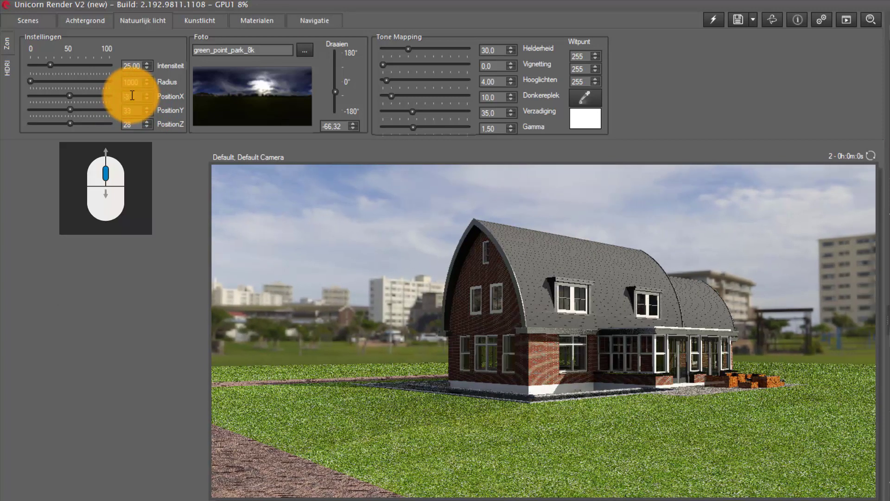
scroll(132, 91, "up", 3)
scroll(133, 90, "up", 2)
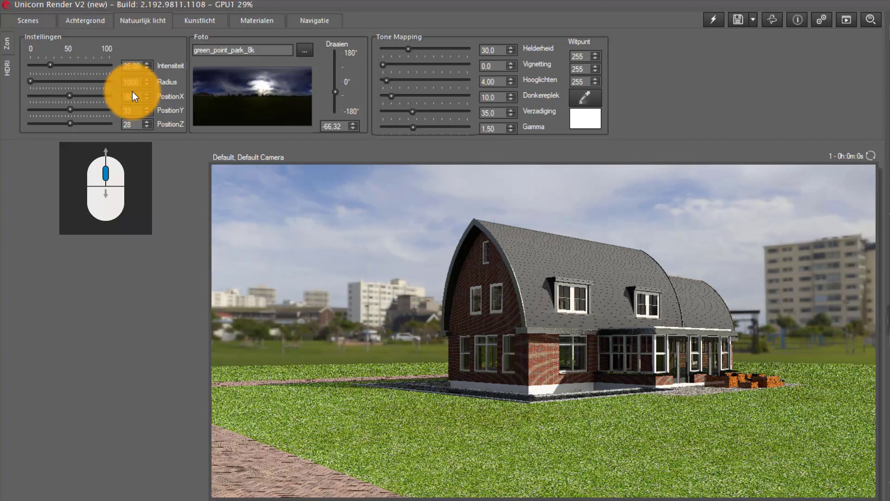
scroll(132, 91, "up", 1)
scroll(132, 91, "up", 2)
scroll(132, 91, "up", 1)
scroll(132, 91, "up", 2)
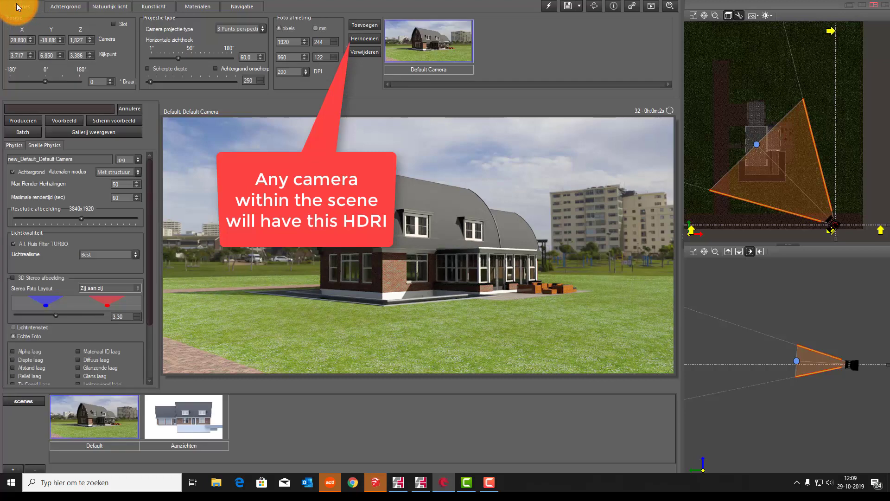
- Add Camera 2, move it to the house's far side and adjust its Y coordinate
left_click(372, 30)
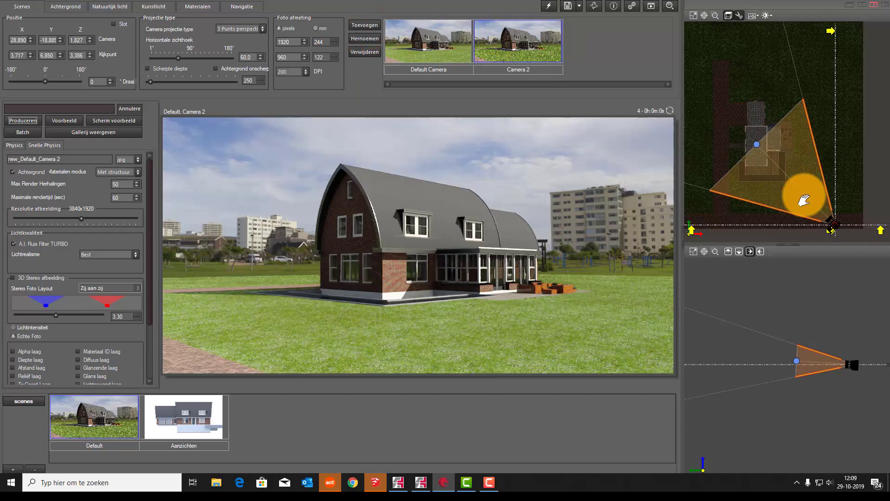
mouse_move(837, 230)
left_mouse_down()
mouse_move(691, 221)
mouse_move(711, 212)
left_mouse_up()
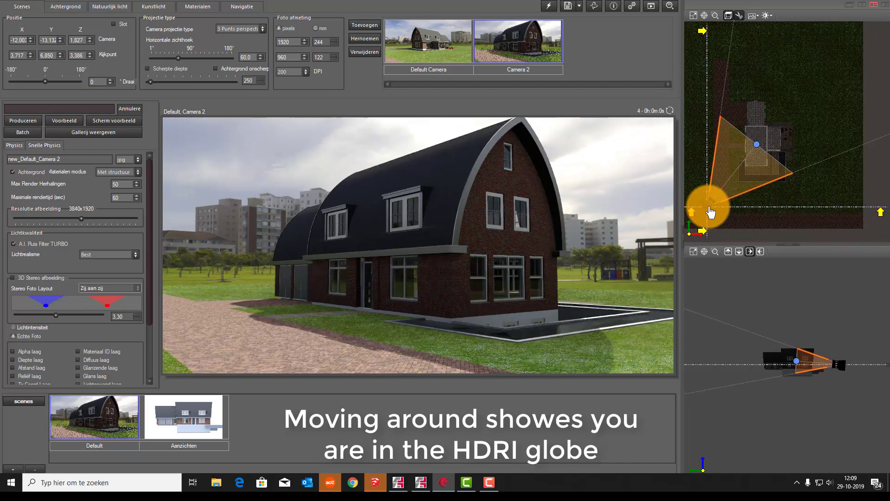
left_click_drag(711, 213, 711, 214)
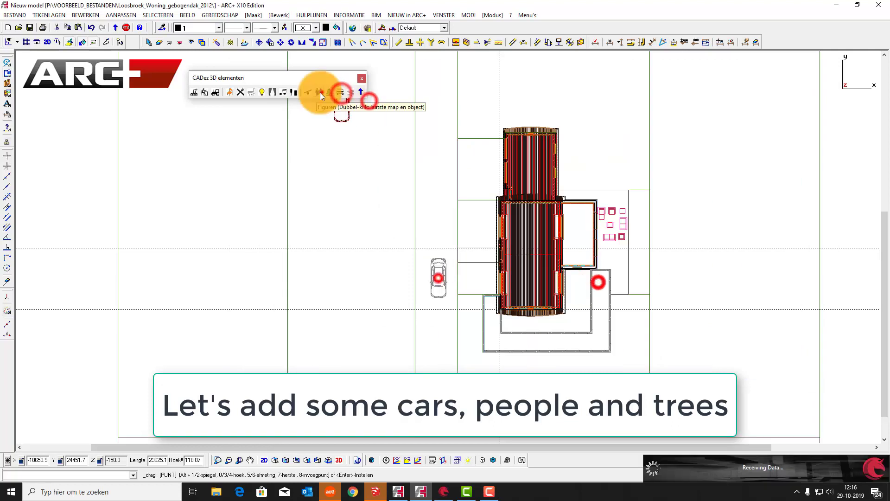
left_click(321, 91)
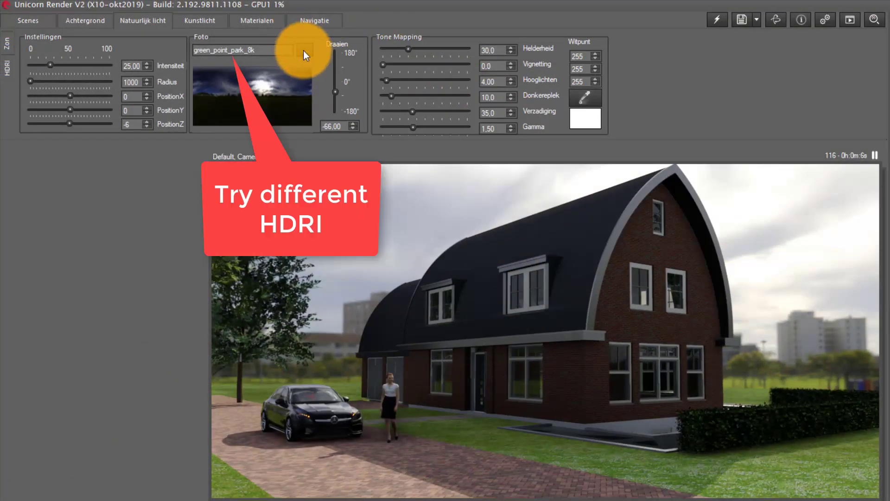
- Swap the HDRI for furry_clouds_8k and rotate it to show apartment blocks behind the house
left_click(304, 51)
left_click(566, 372)
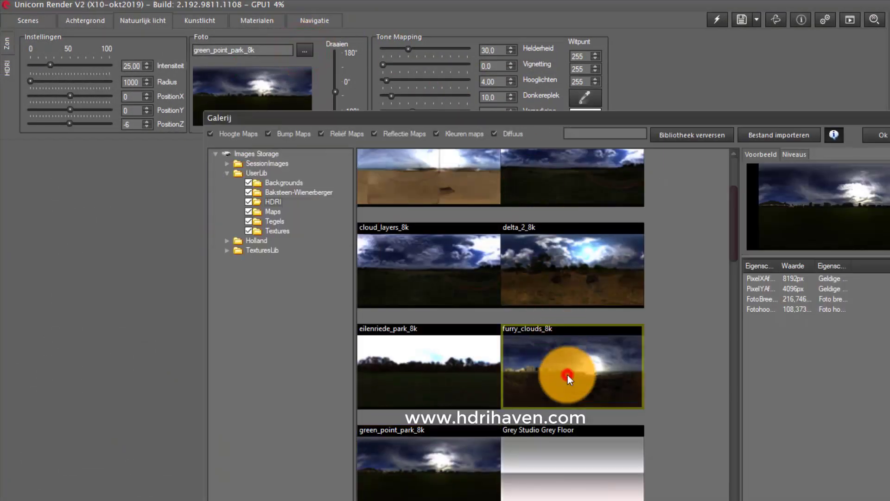
left_click(882, 134)
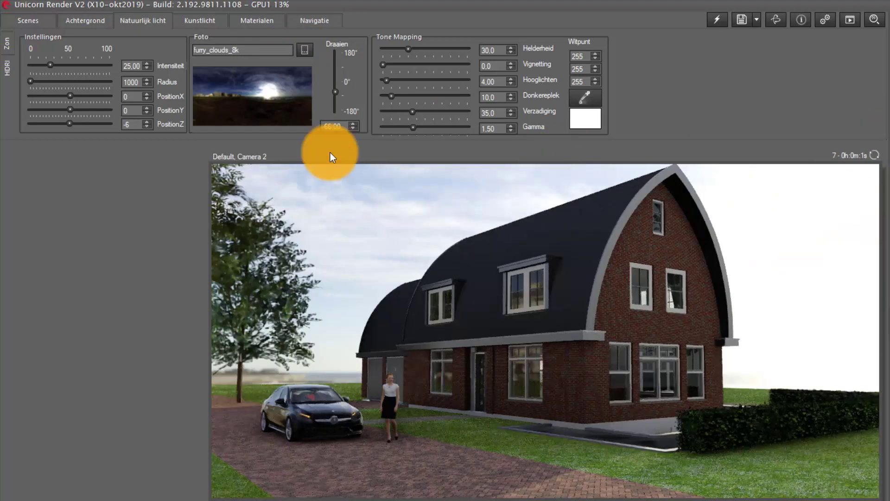
mouse_move(339, 93)
left_mouse_down()
mouse_move(337, 83)
mouse_move(339, 131)
mouse_move(343, 78)
left_mouse_up()
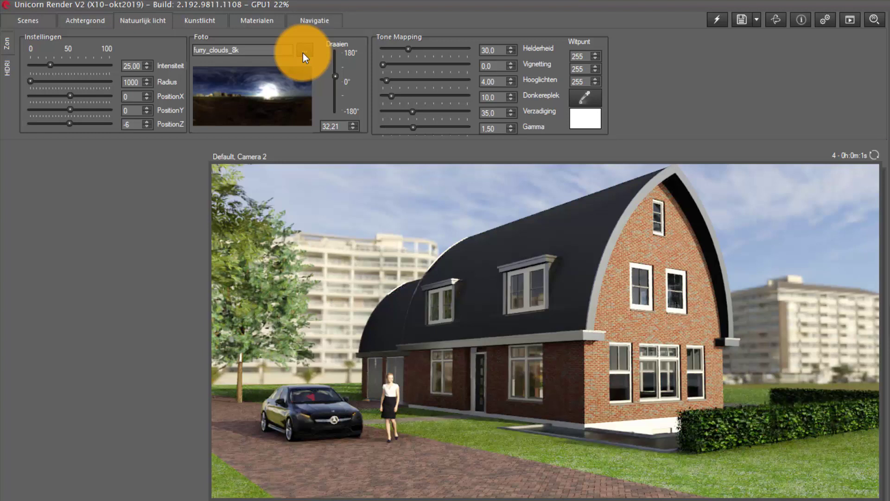
- Apply the cloud_layers_8k HDRI from the gallery
left_click(303, 51)
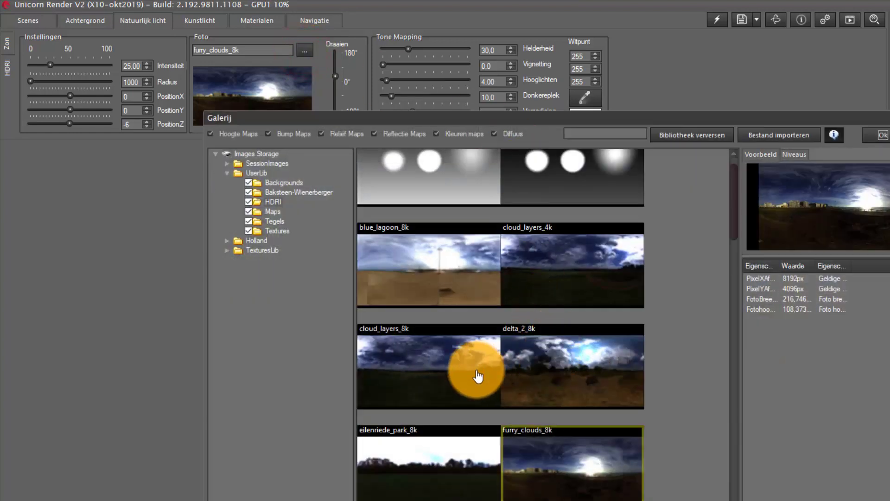
double_click(448, 375)
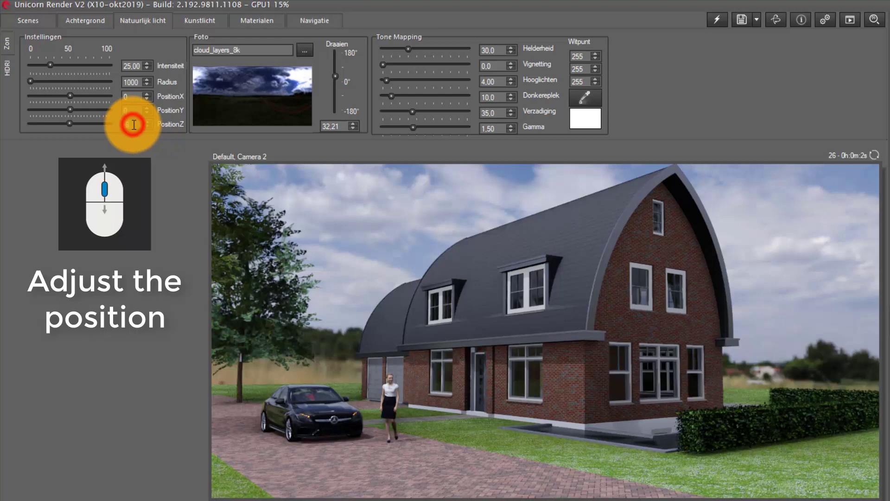
scroll(134, 124, "up", 3)
scroll(134, 124, "up", 2)
scroll(134, 125, "up", 2)
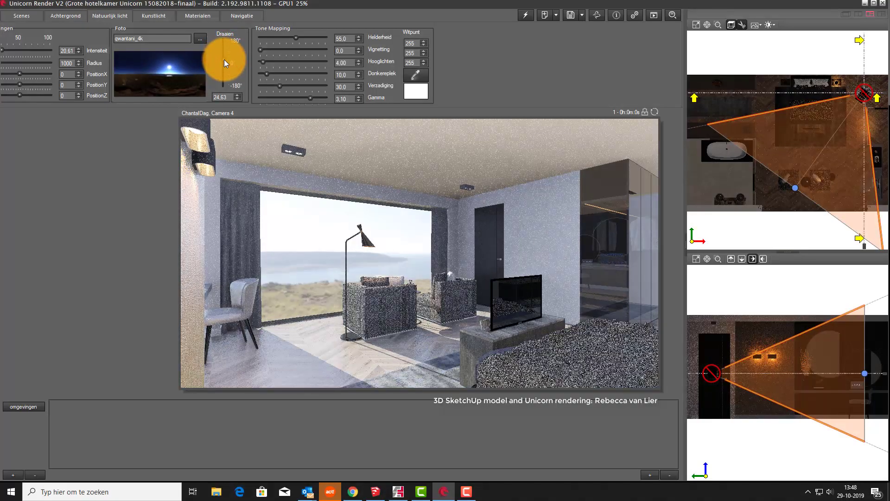
- Rotate the hotel room's qwantani_4k HDRI to about 20.8° and adjust a position field
left_click_drag(225, 53, 225, 60)
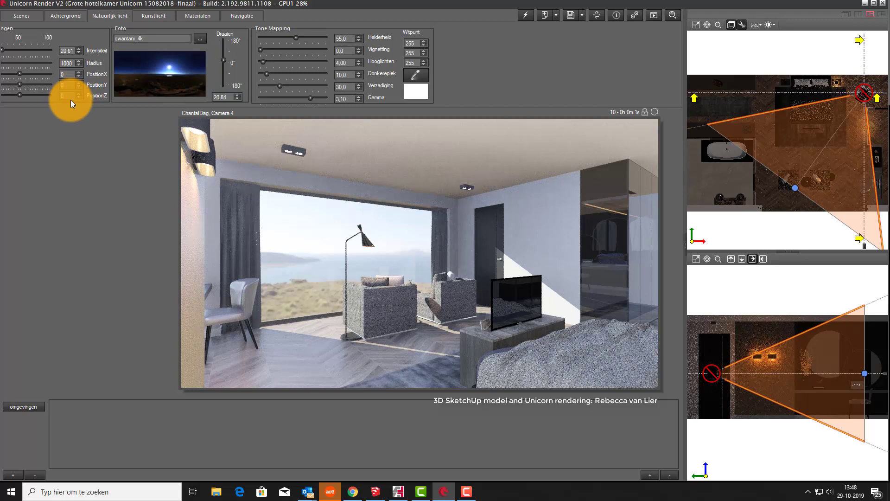
left_click_drag(71, 95, 67, 96)
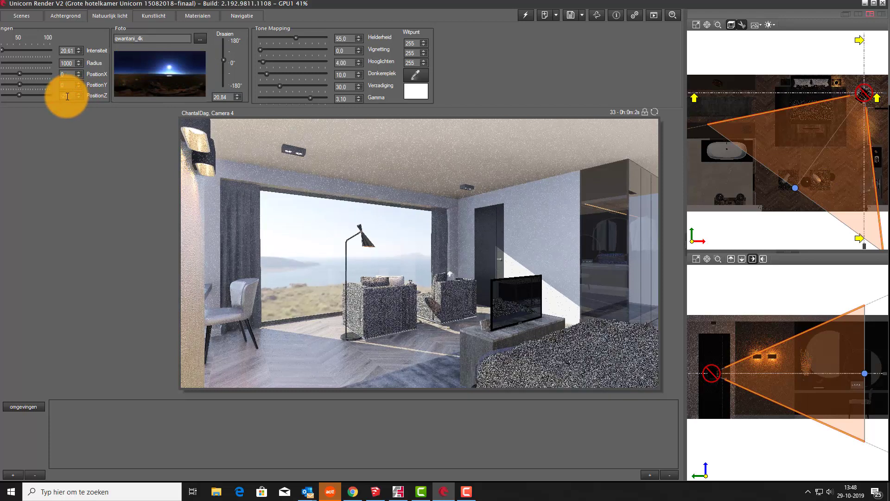